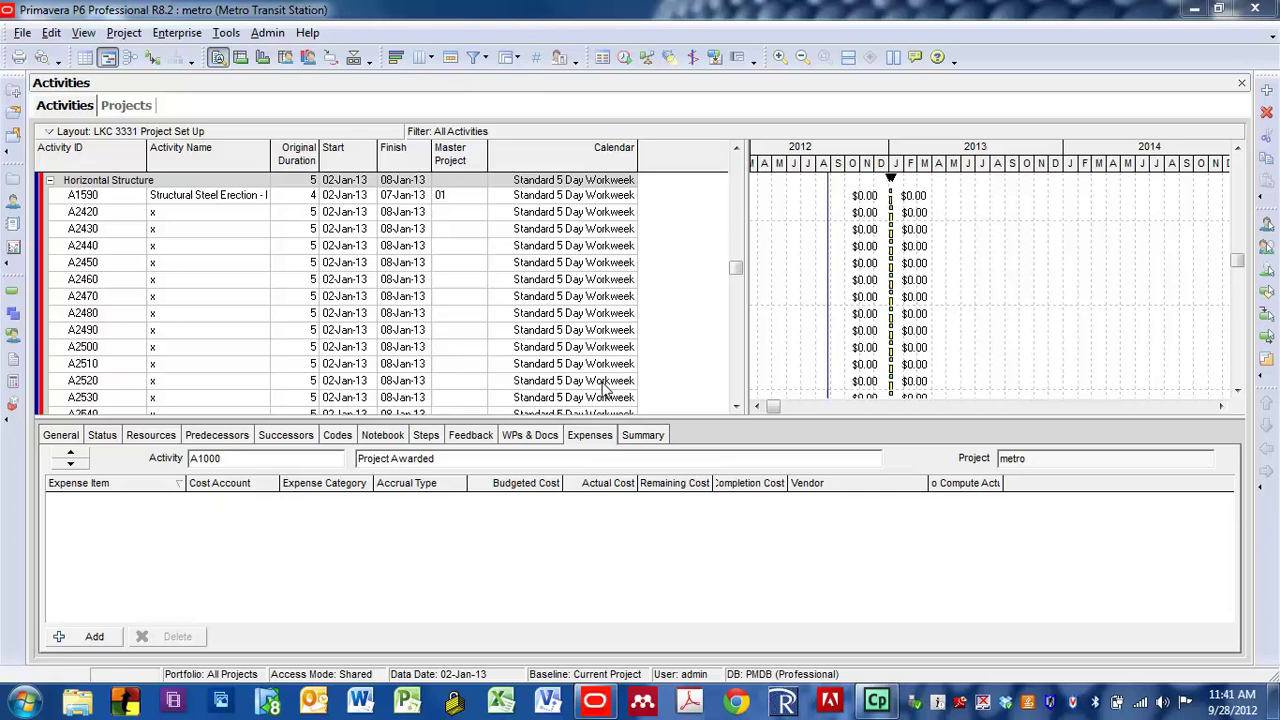
# Review the general details, predecessors and successors of activity A1000, Project Awarded.
pyautogui.click(61, 436)
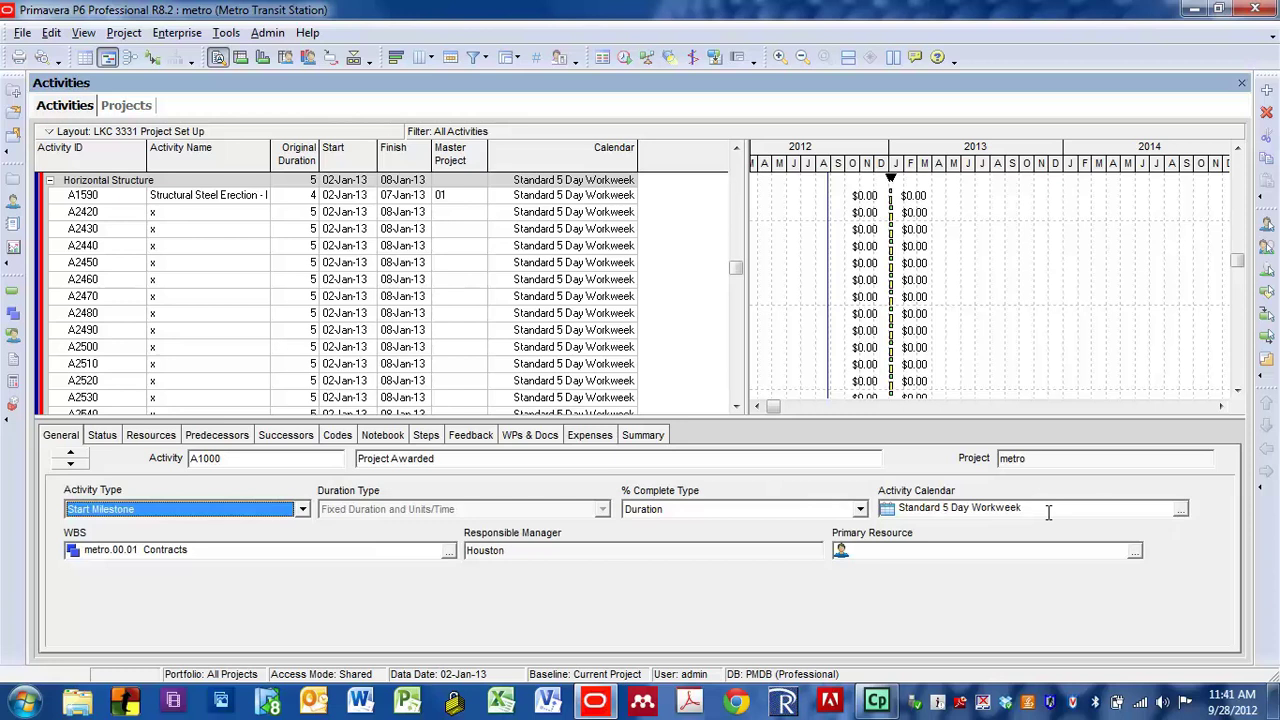
pyautogui.click(222, 437)
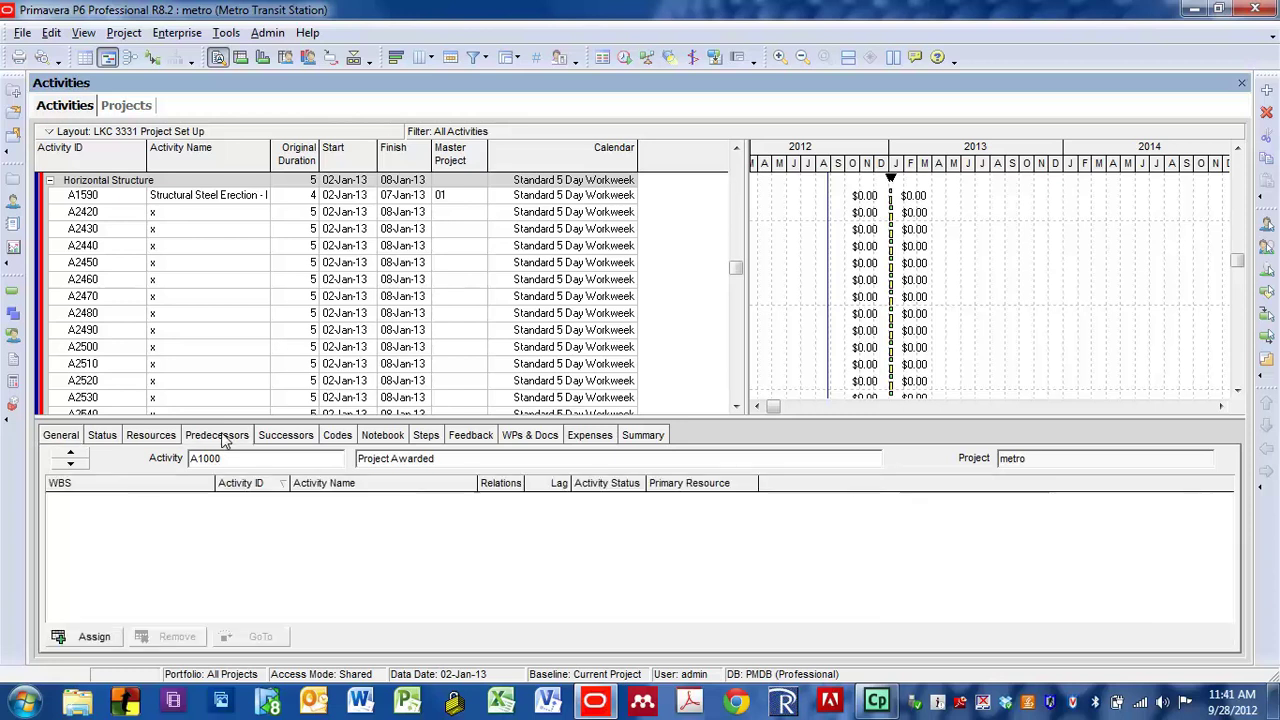
pyautogui.click(278, 437)
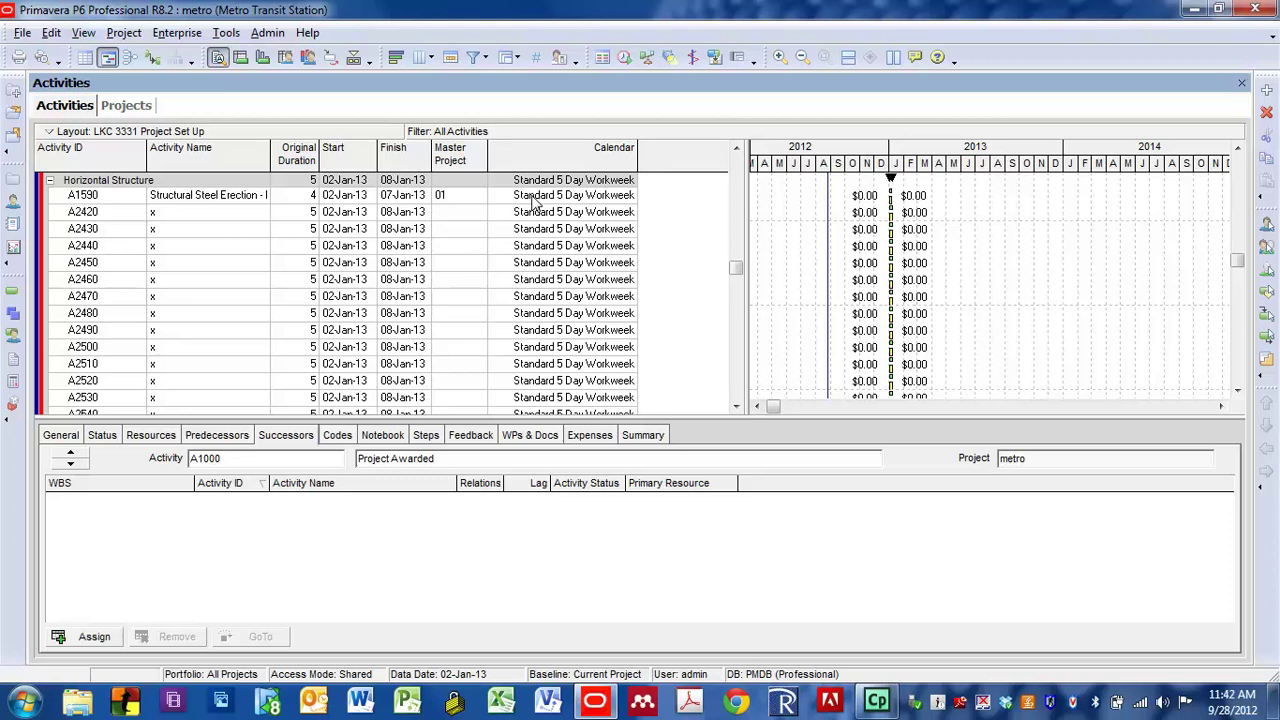
# Fit the Calendar column's width to its contents and add the global activity code Building Area to the selected columns.
pyautogui.doubleClick(636, 162)
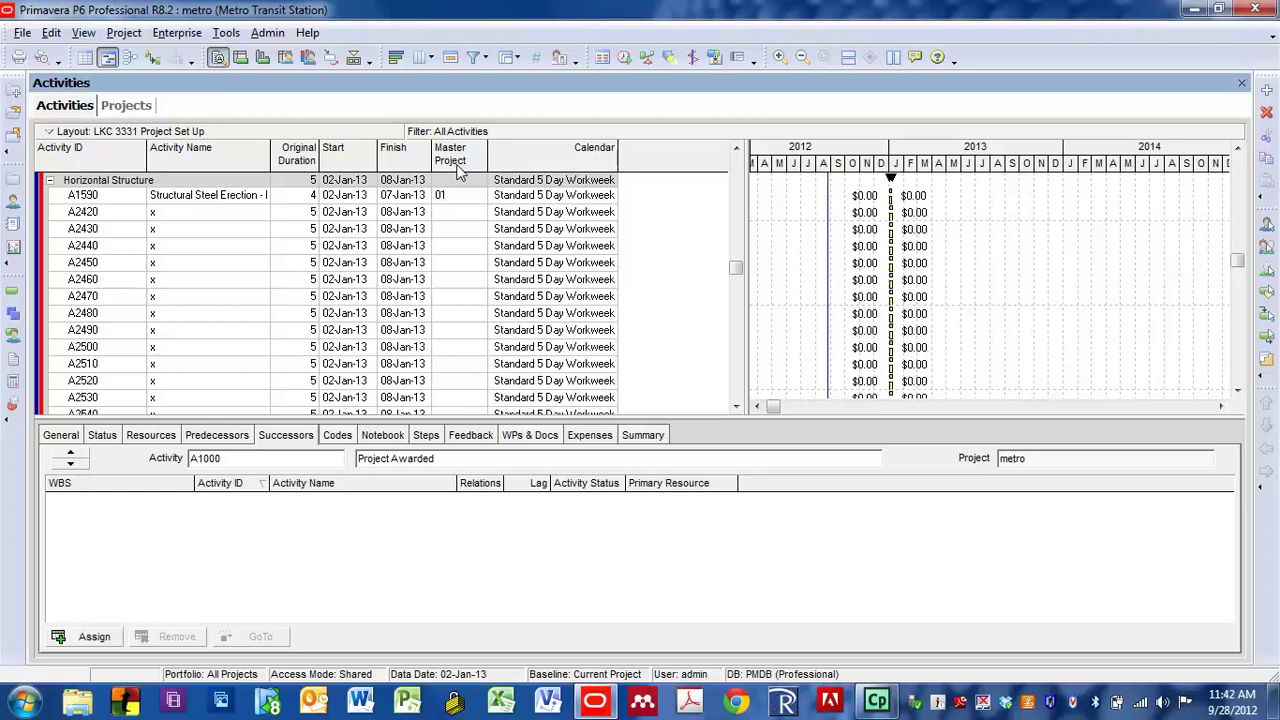
pyautogui.click(424, 59)
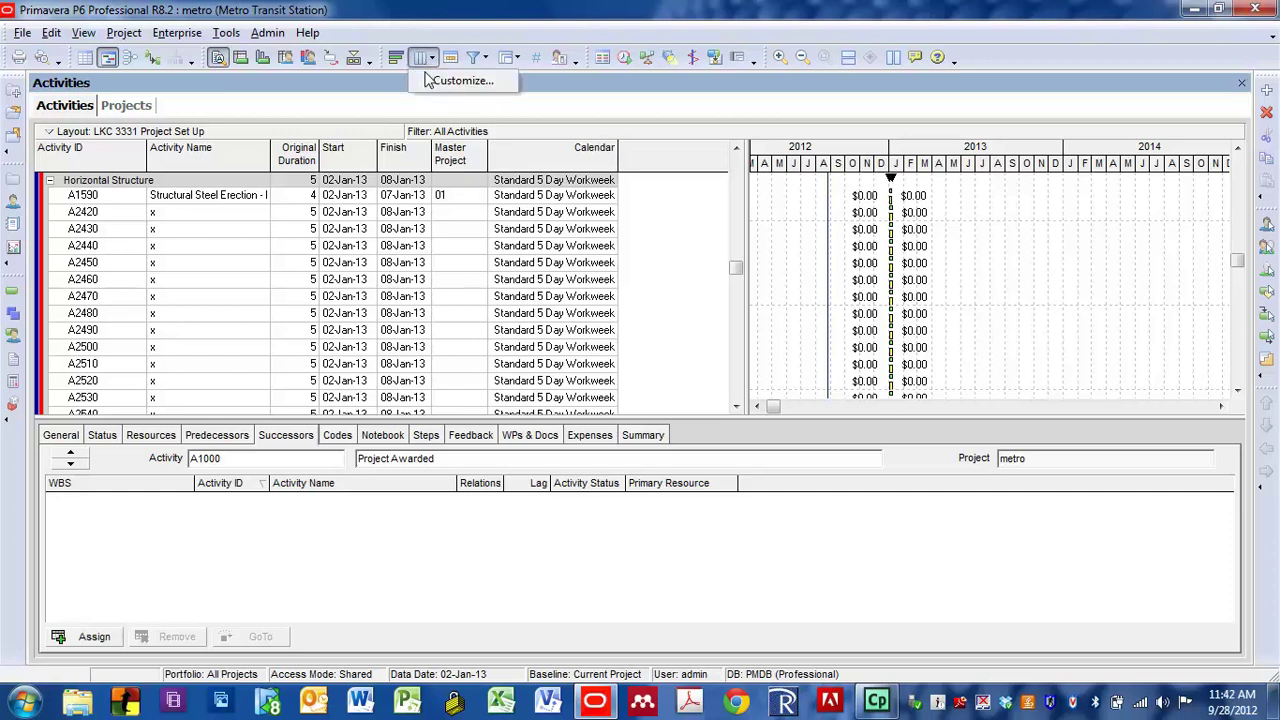
pyautogui.click(436, 80)
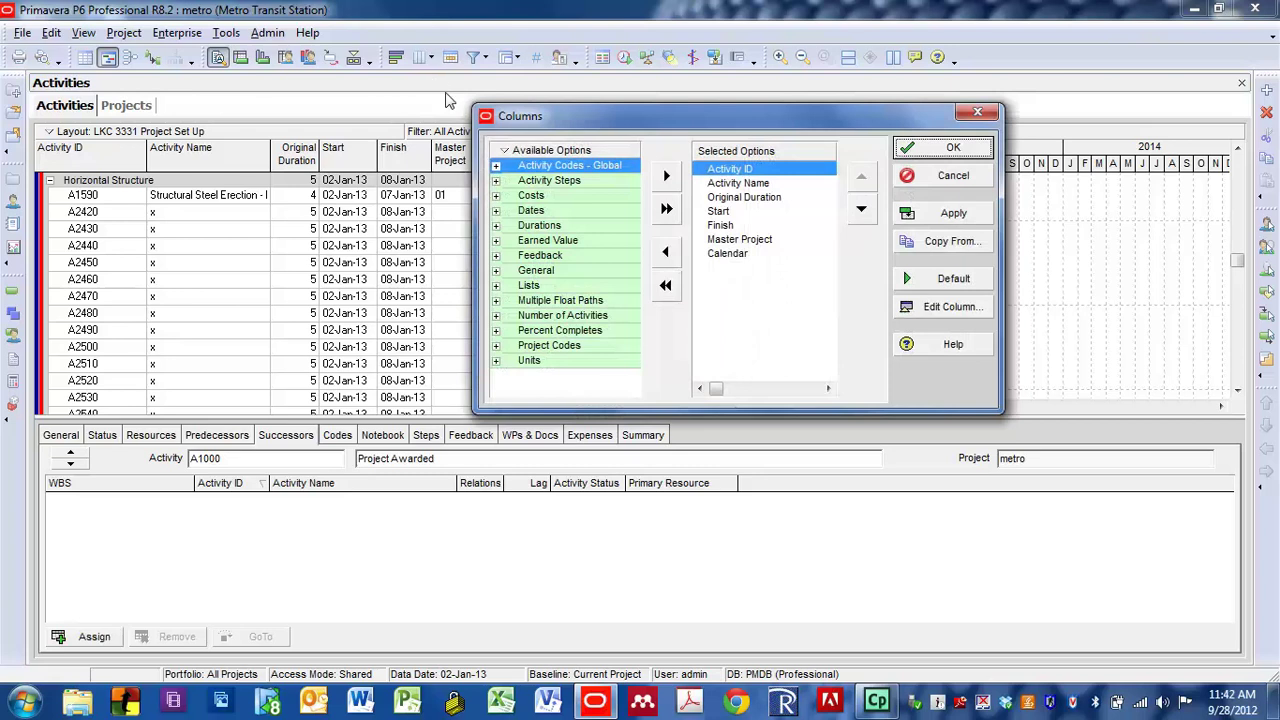
pyautogui.click(496, 167)
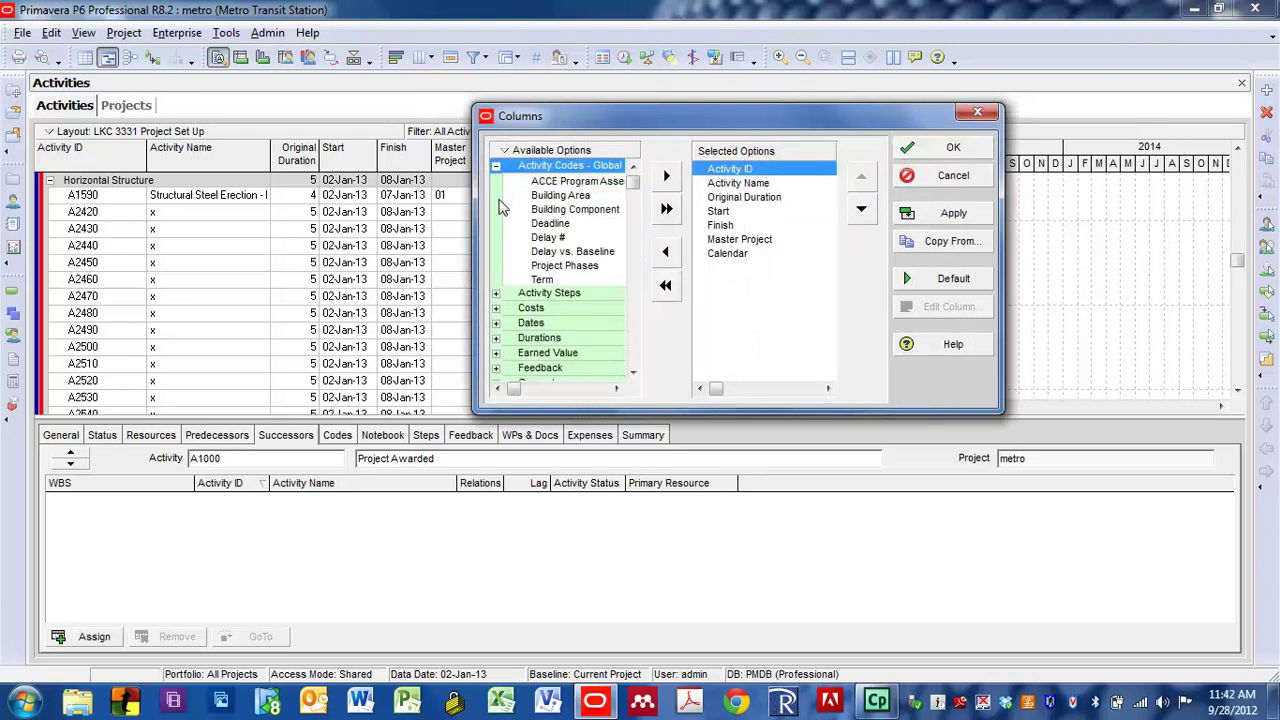
pyautogui.click(536, 197)
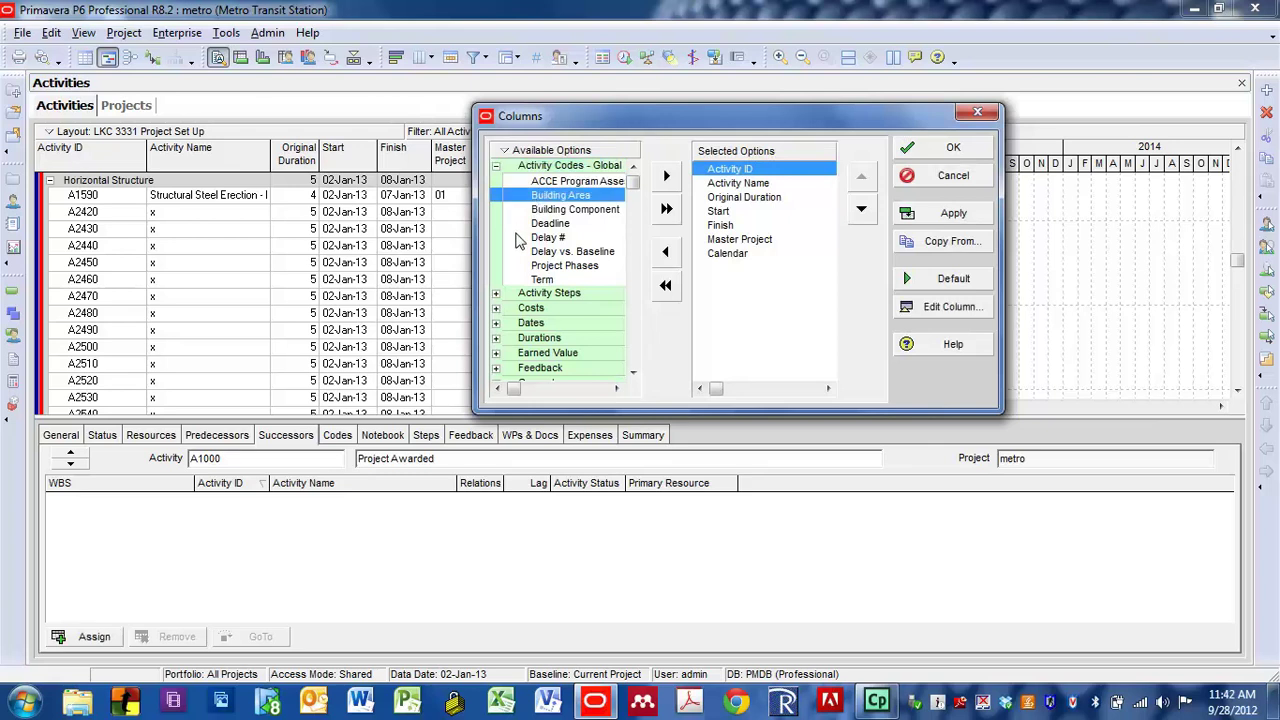
pyautogui.click(665, 177)
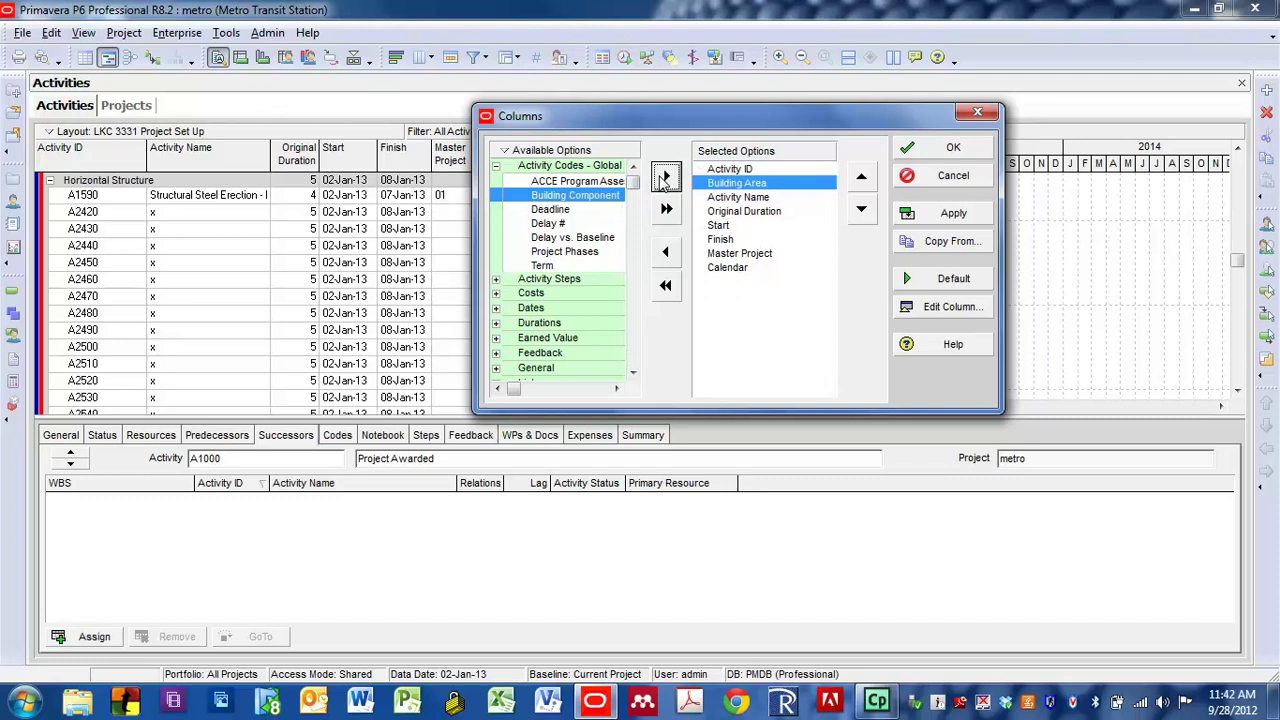
# Move Building Area between Master Project and Calendar in the column order and apply the column changes.
pyautogui.click(861, 211)
pyautogui.click(861, 211)
pyautogui.click(861, 211)
pyautogui.click(861, 211)
pyautogui.click(861, 211)
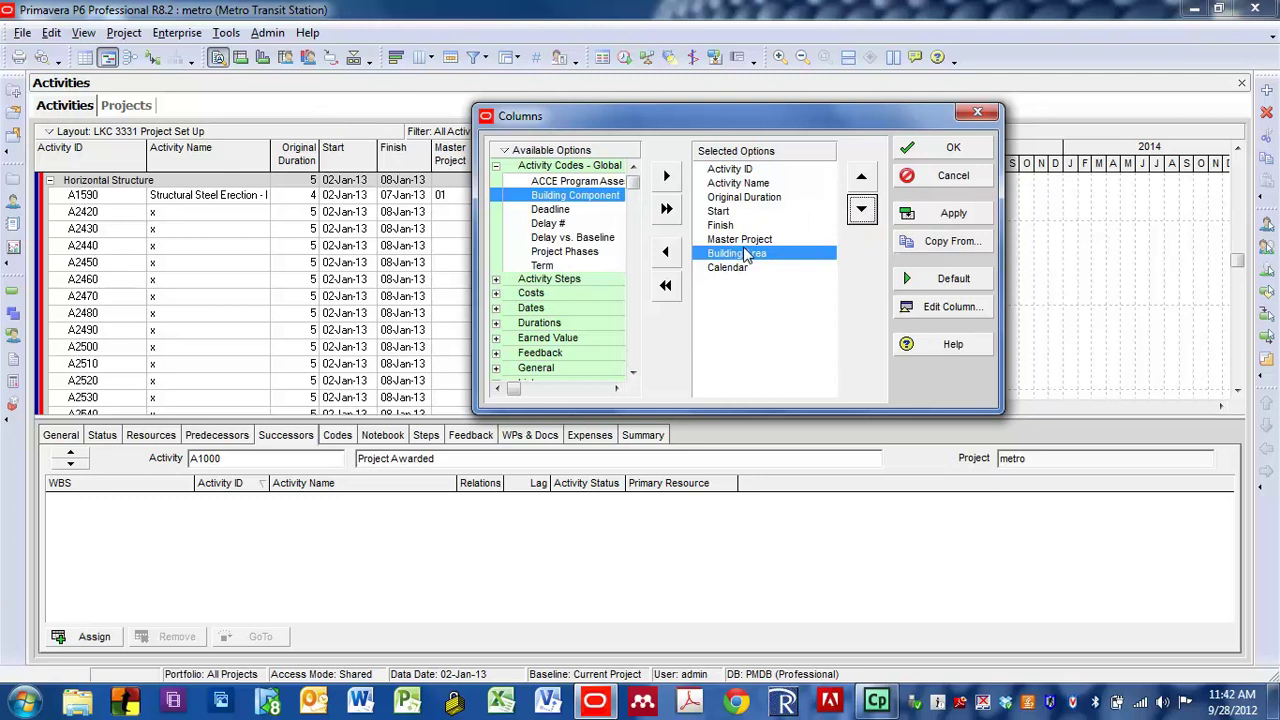
pyautogui.click(950, 215)
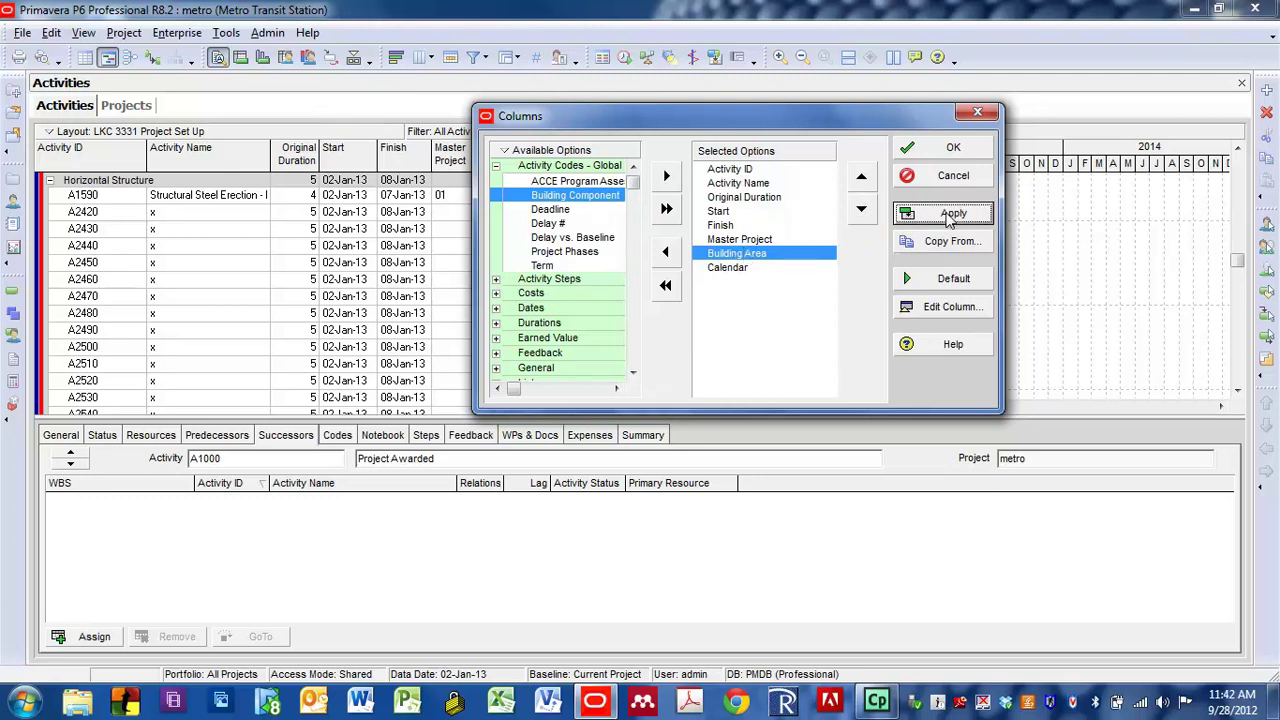
pyautogui.click(955, 147)
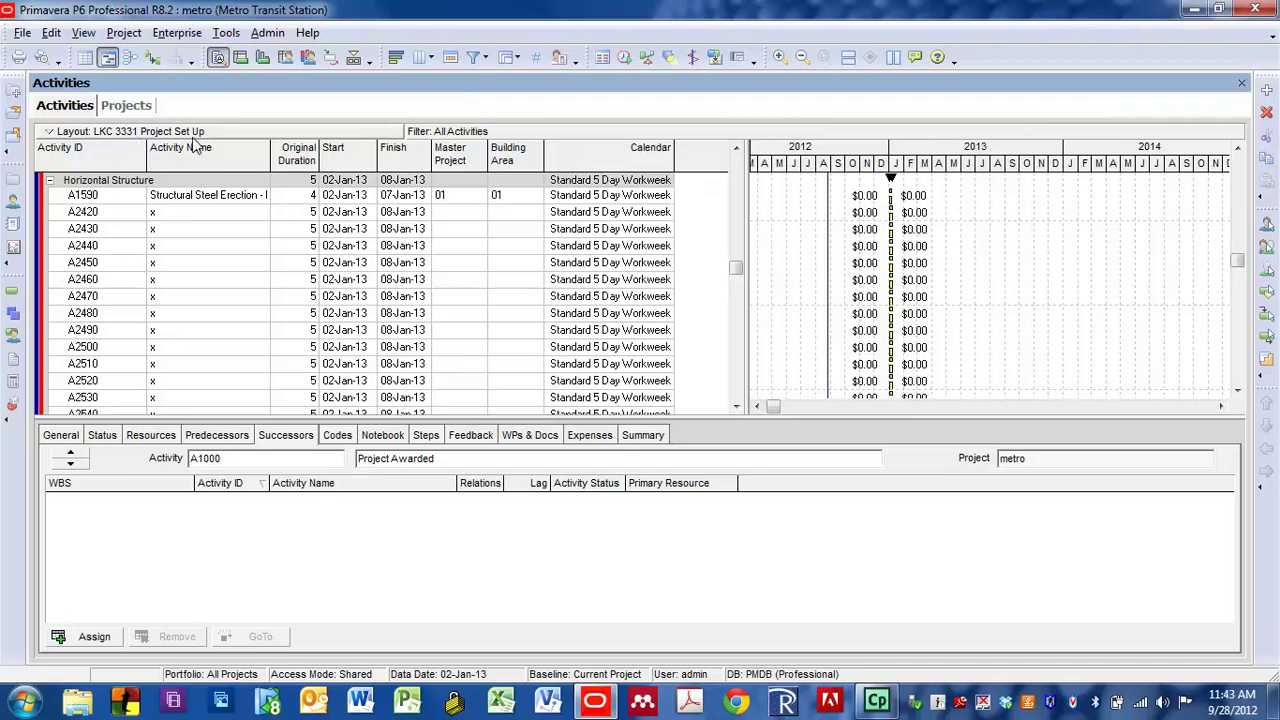
# Save the current layout as a new layout named LKC 3331 Project Set Up_1, available to all users.
pyautogui.click(68, 134)
pyautogui.moveTo(72, 160)
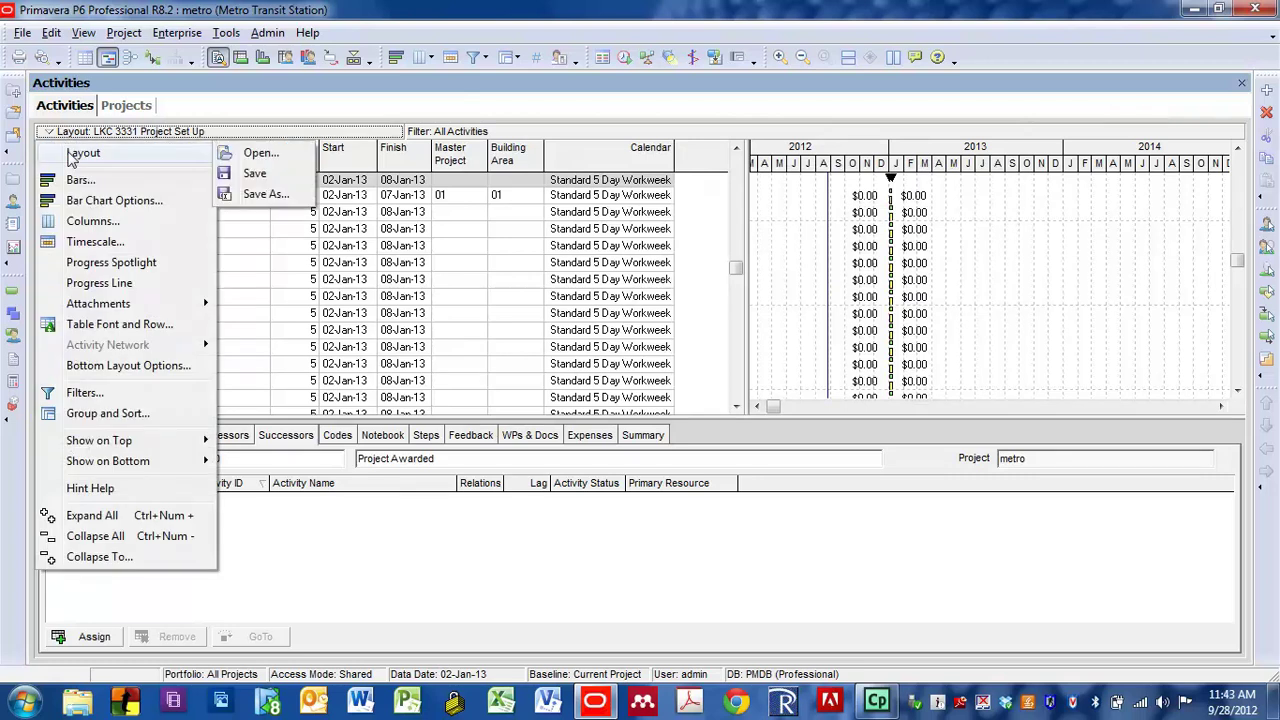
pyautogui.click(266, 195)
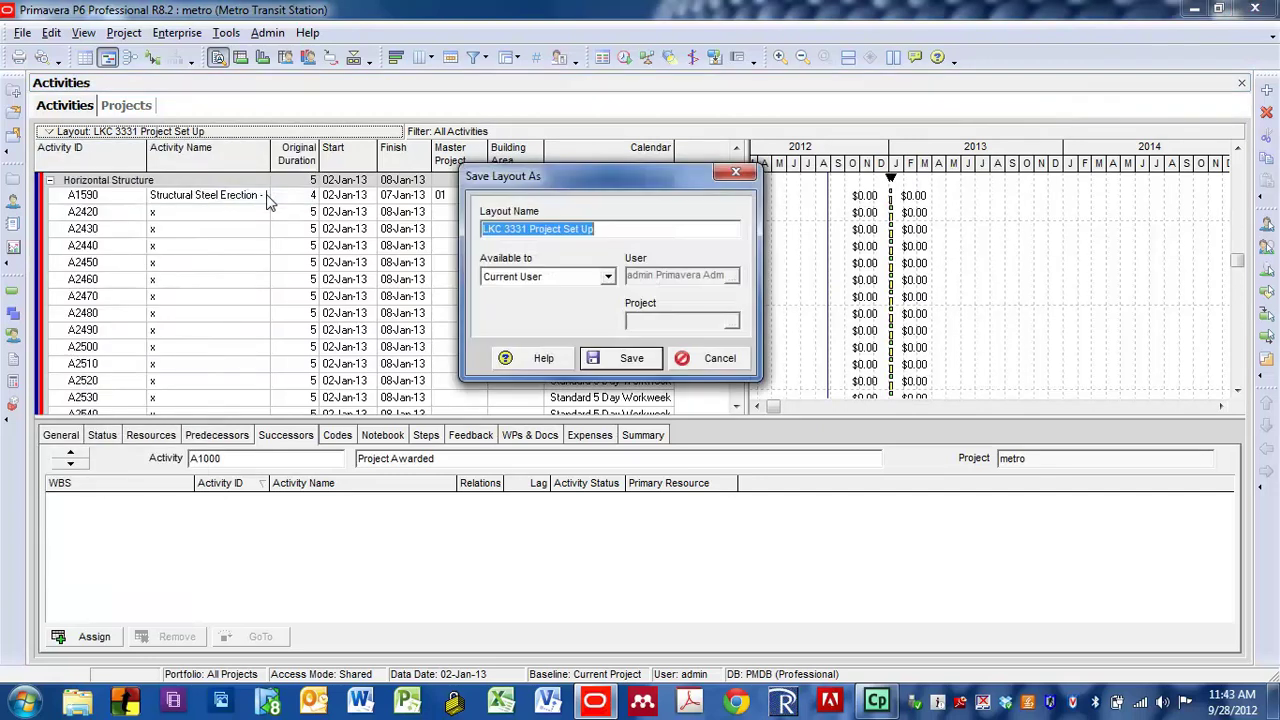
pyautogui.click(607, 277)
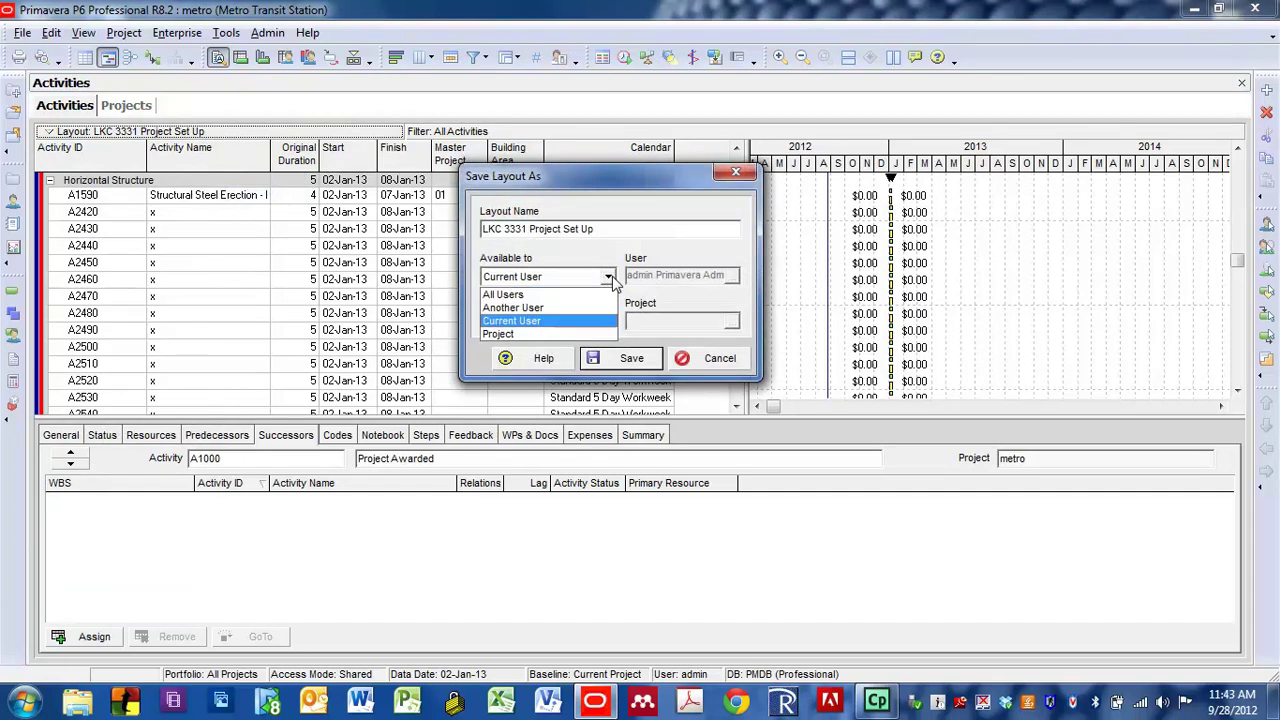
pyautogui.click(572, 295)
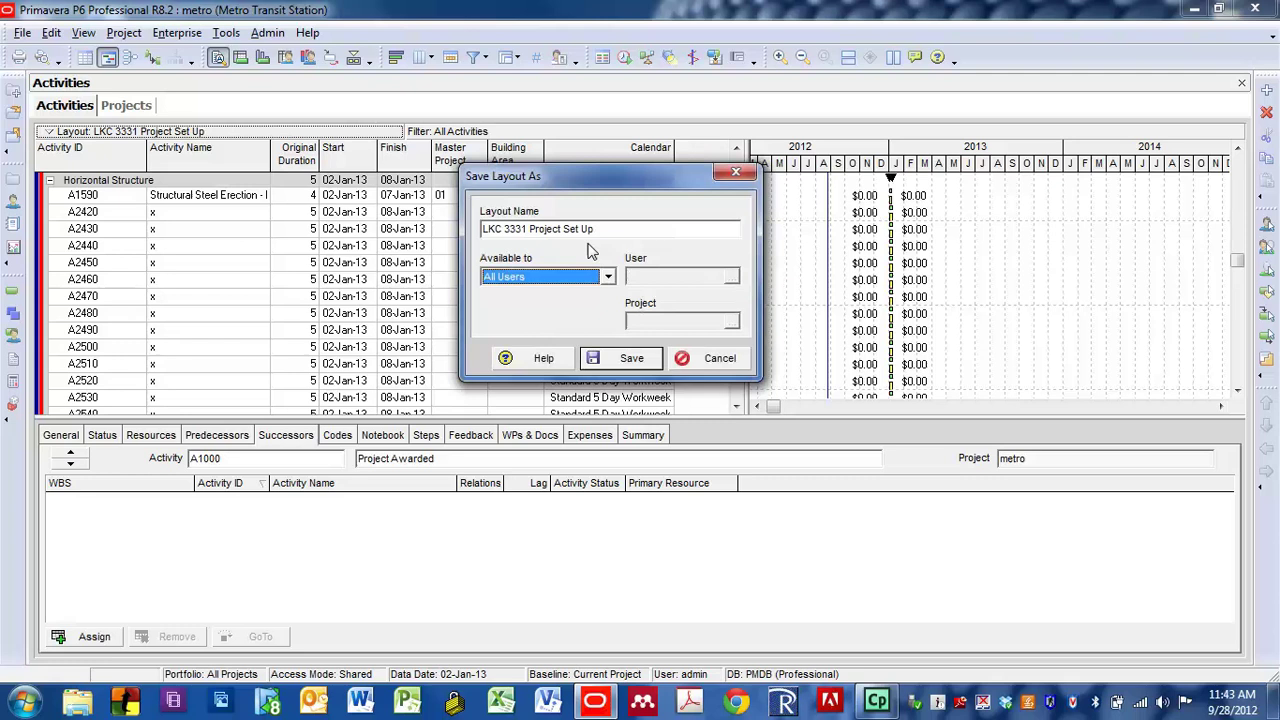
pyautogui.click(631, 358)
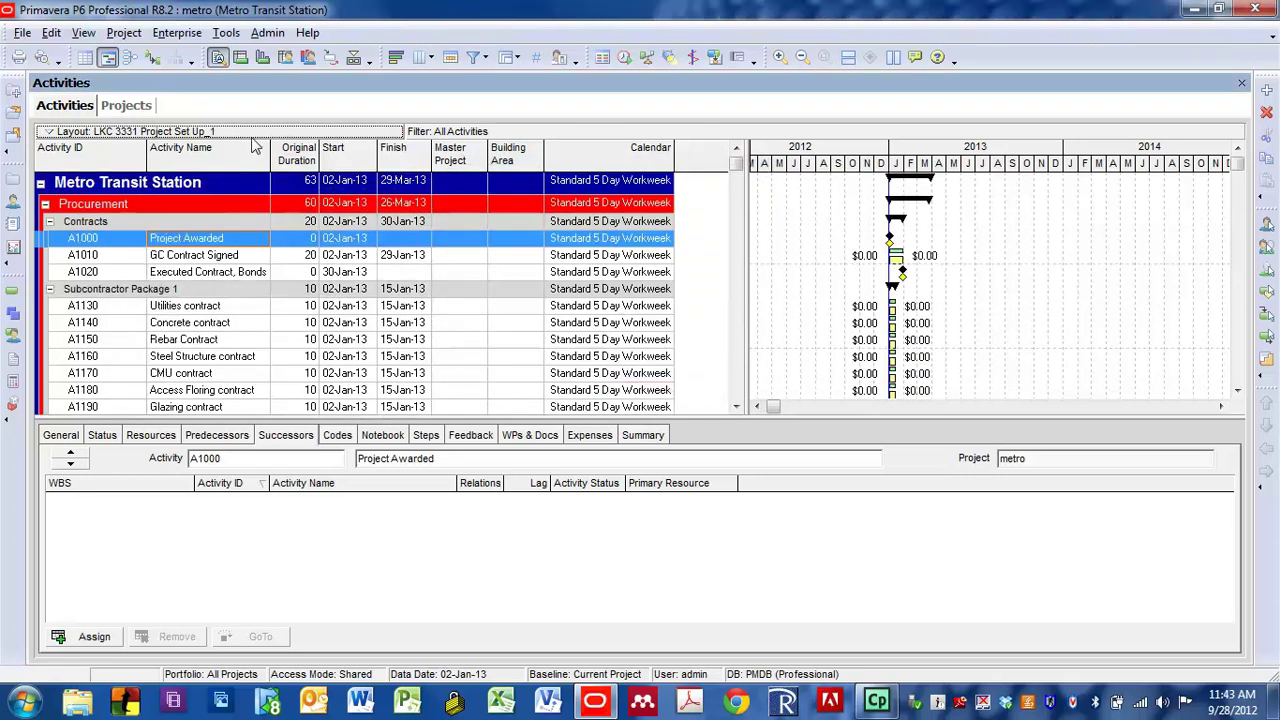
# Switch the activities view to the global Classic WBS Layout.
pyautogui.click(60, 136)
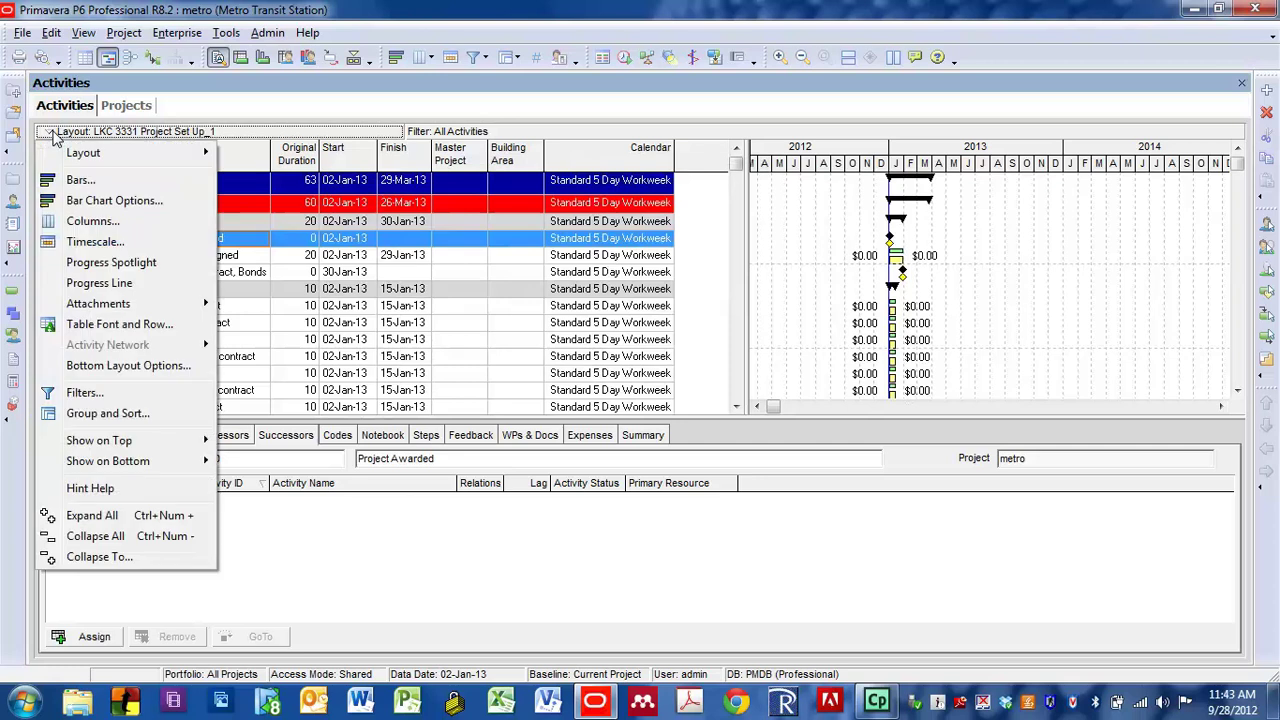
pyautogui.click(258, 151)
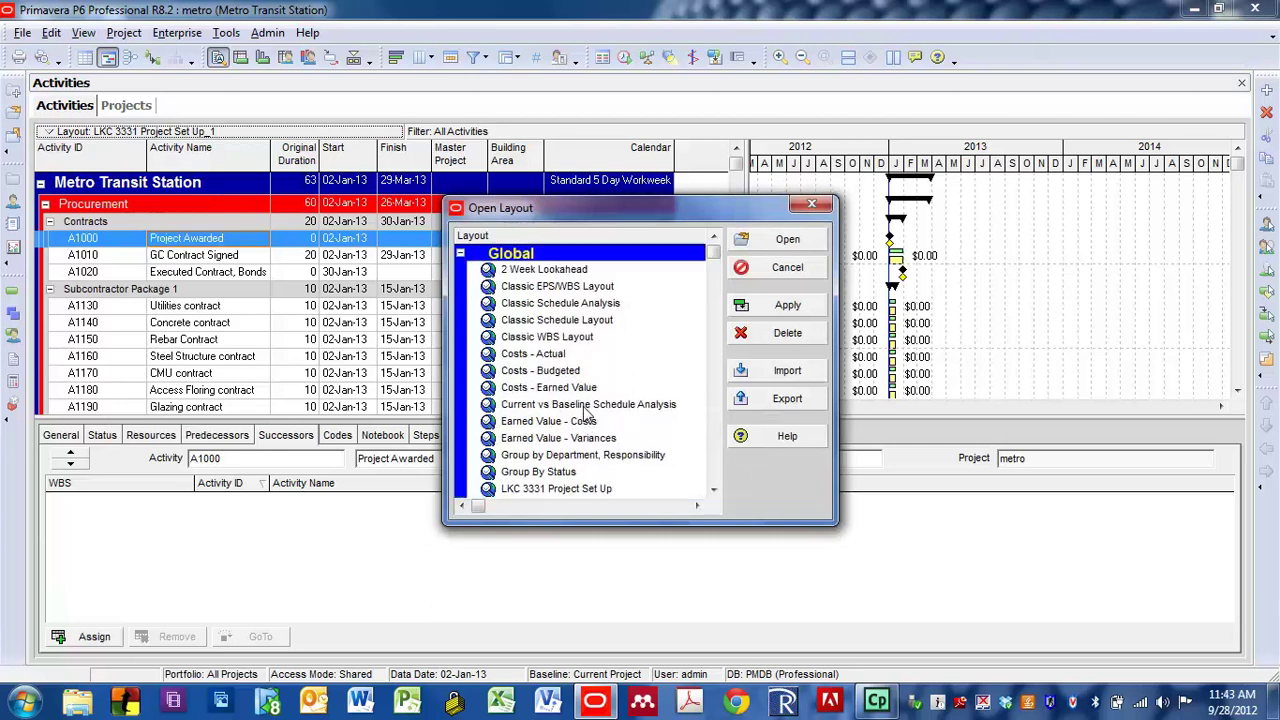
pyautogui.scroll(-1, 588, 410)
pyautogui.scroll(2, 560, 390)
pyautogui.click(500, 344)
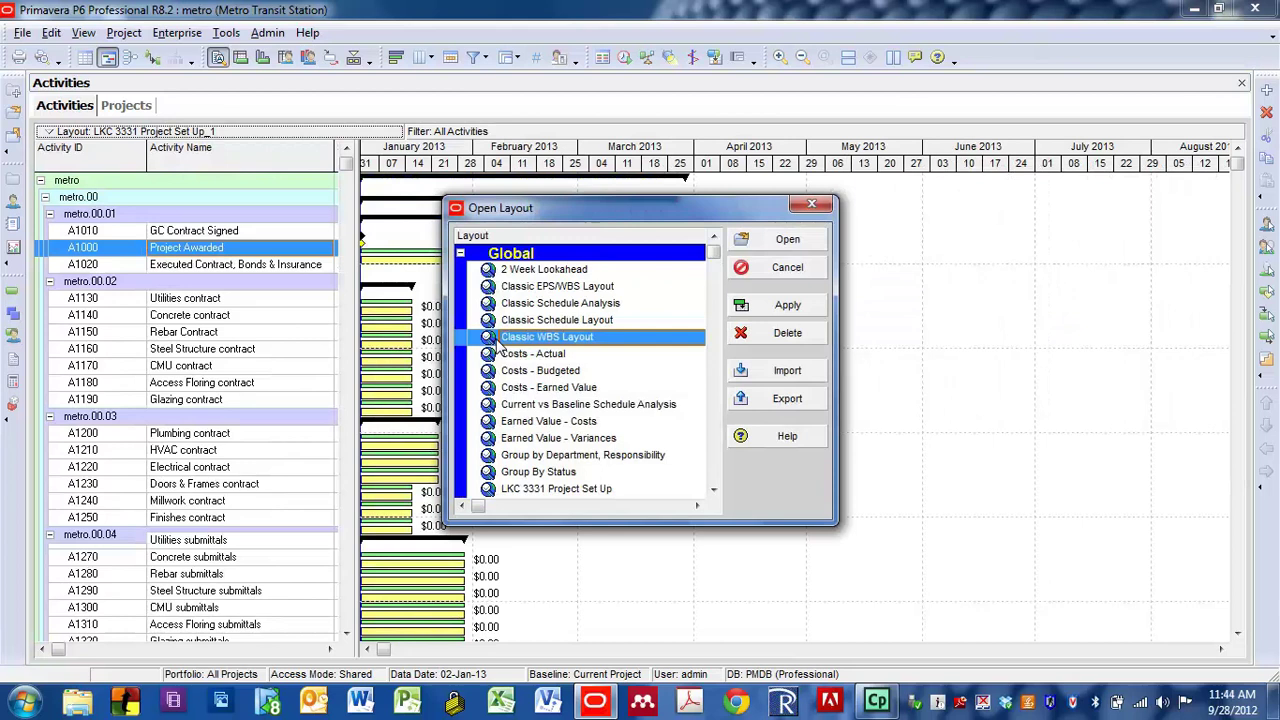
pyautogui.click(816, 207)
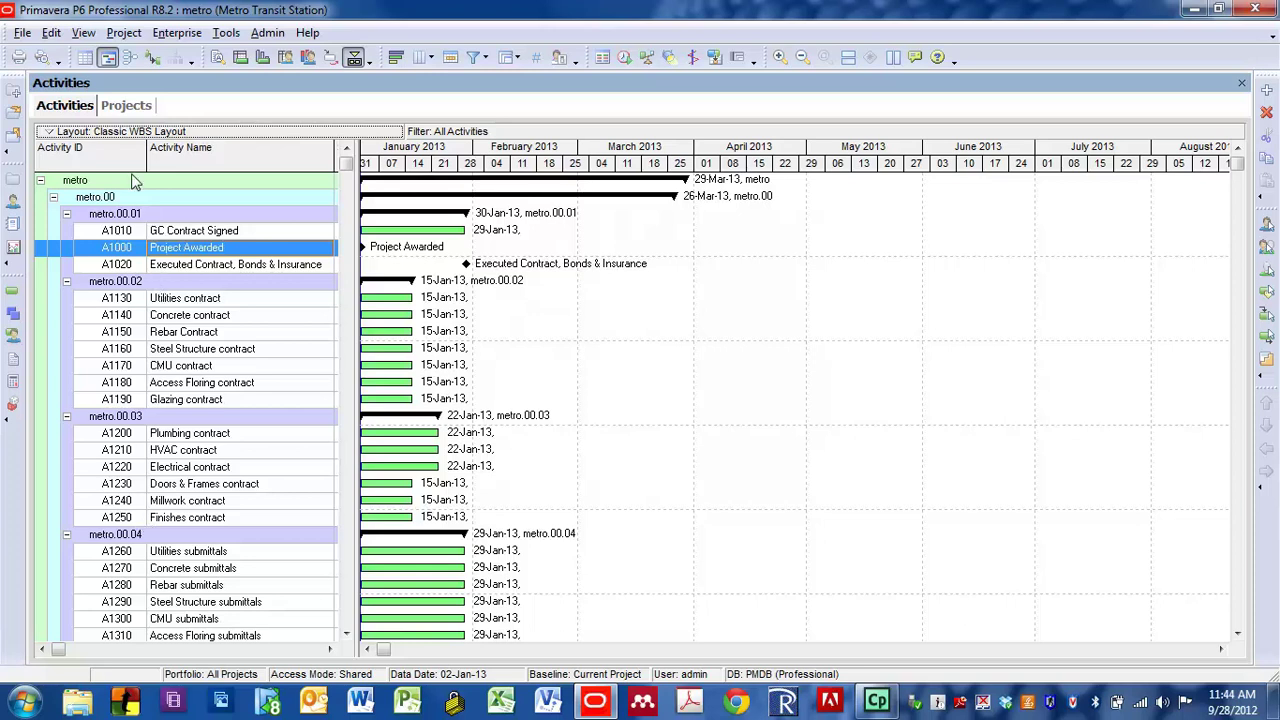
# Open the global layout LKC 3331 Project Set Up_1 without saving changes to the Classic WBS Layout.
pyautogui.click(88, 136)
pyautogui.moveTo(97, 155)
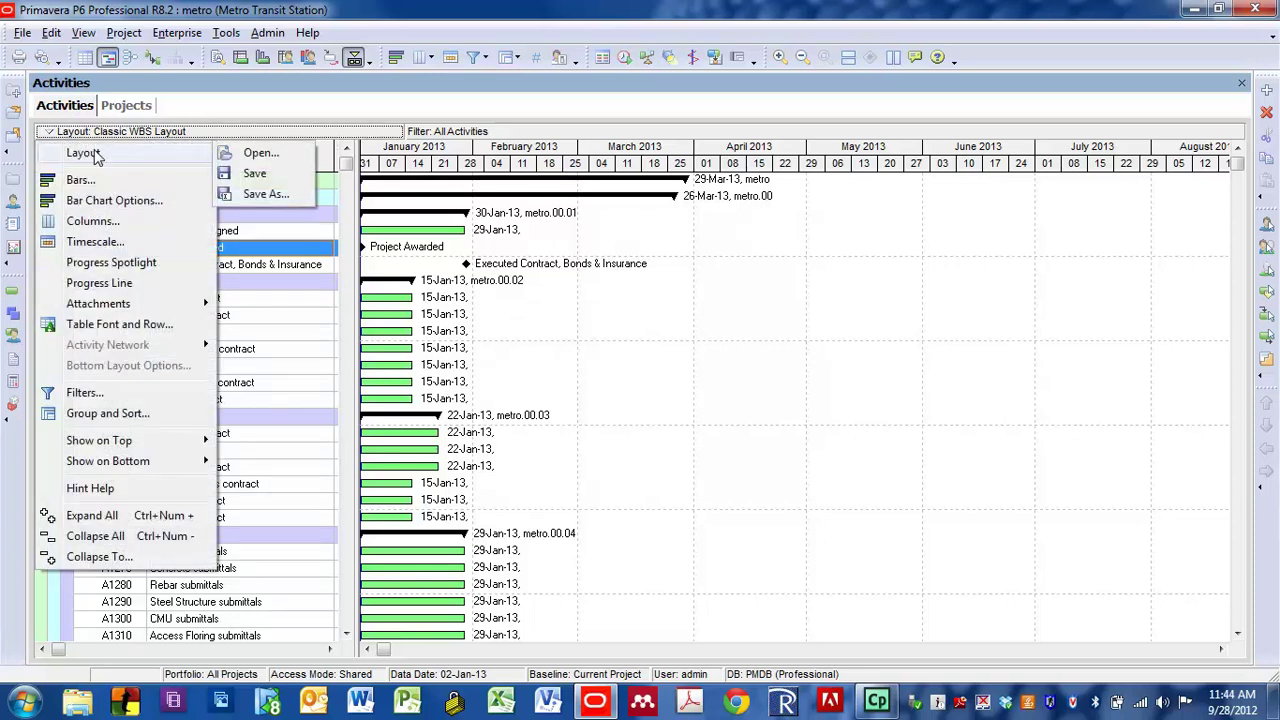
pyautogui.click(261, 154)
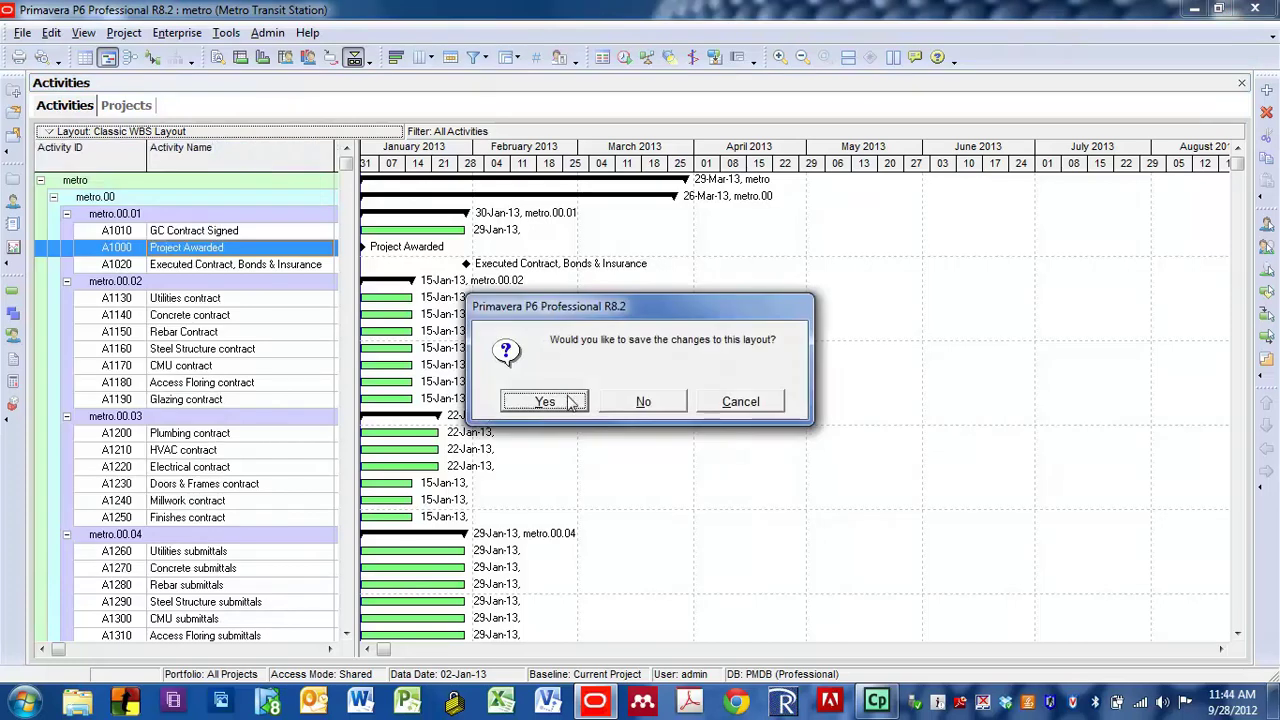
pyautogui.click(643, 401)
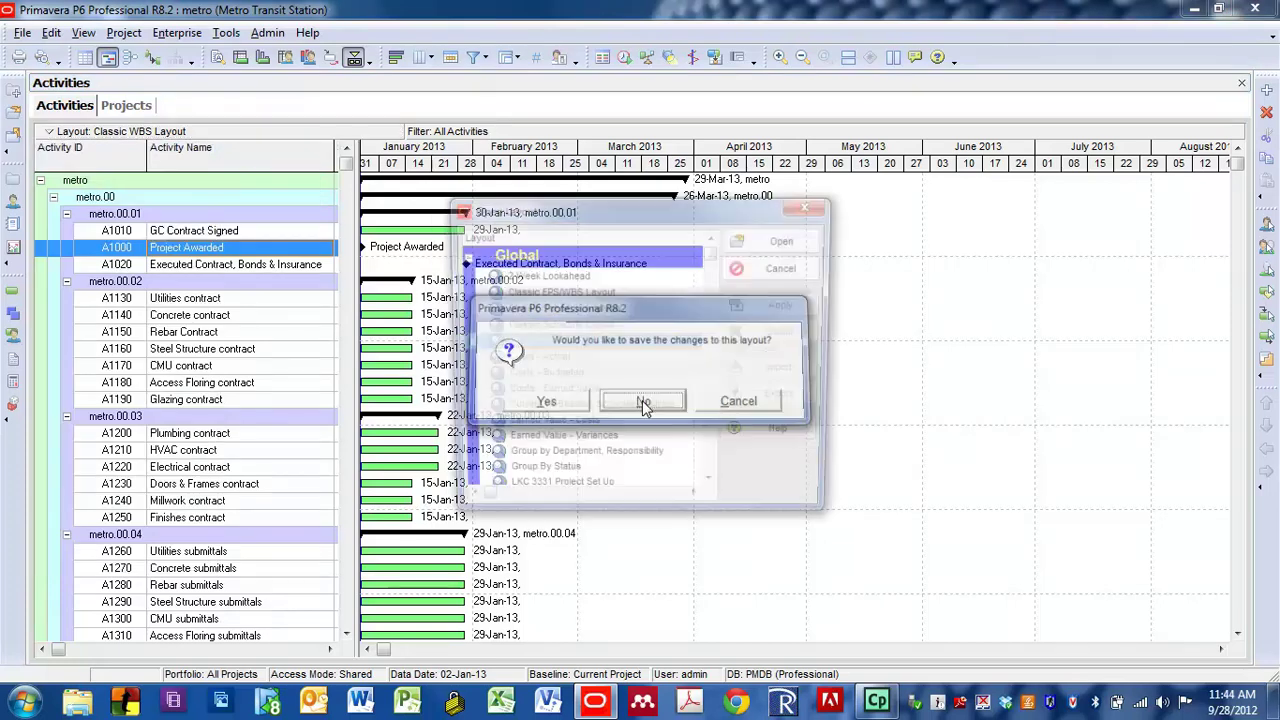
pyautogui.scroll(-2, 620, 402)
pyautogui.scroll(-1, 615, 403)
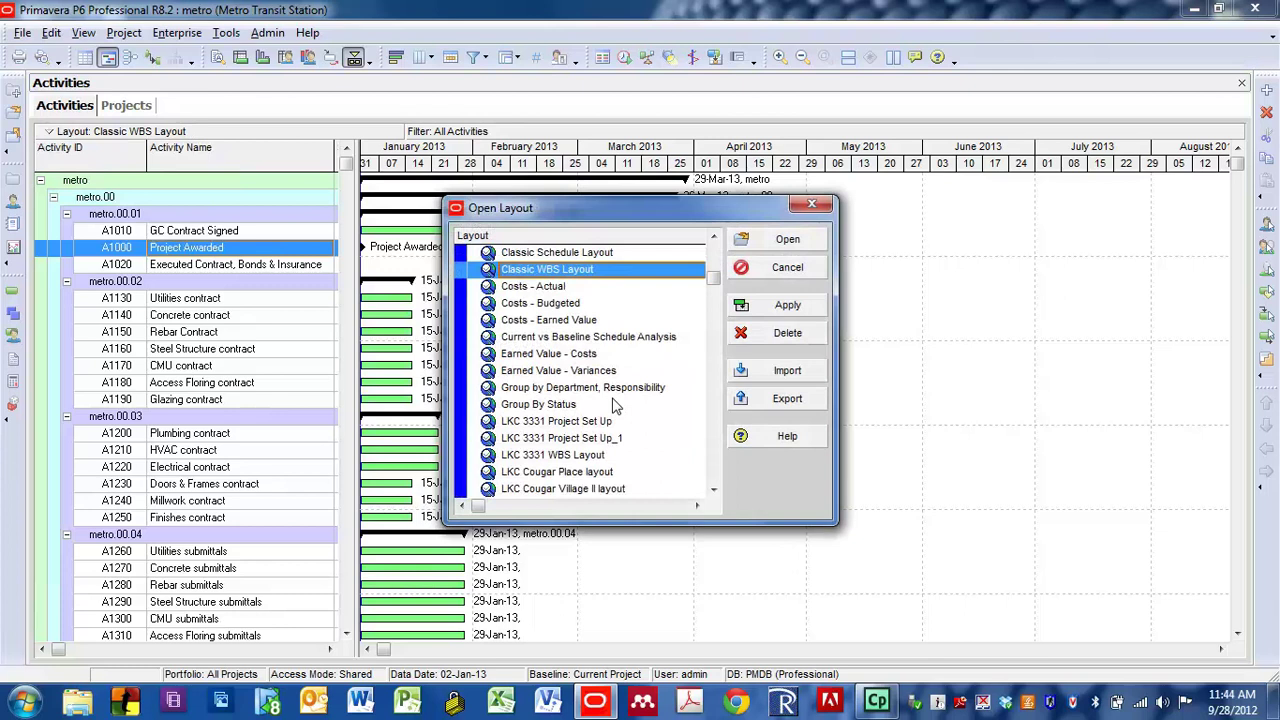
pyautogui.doubleClick(550, 440)
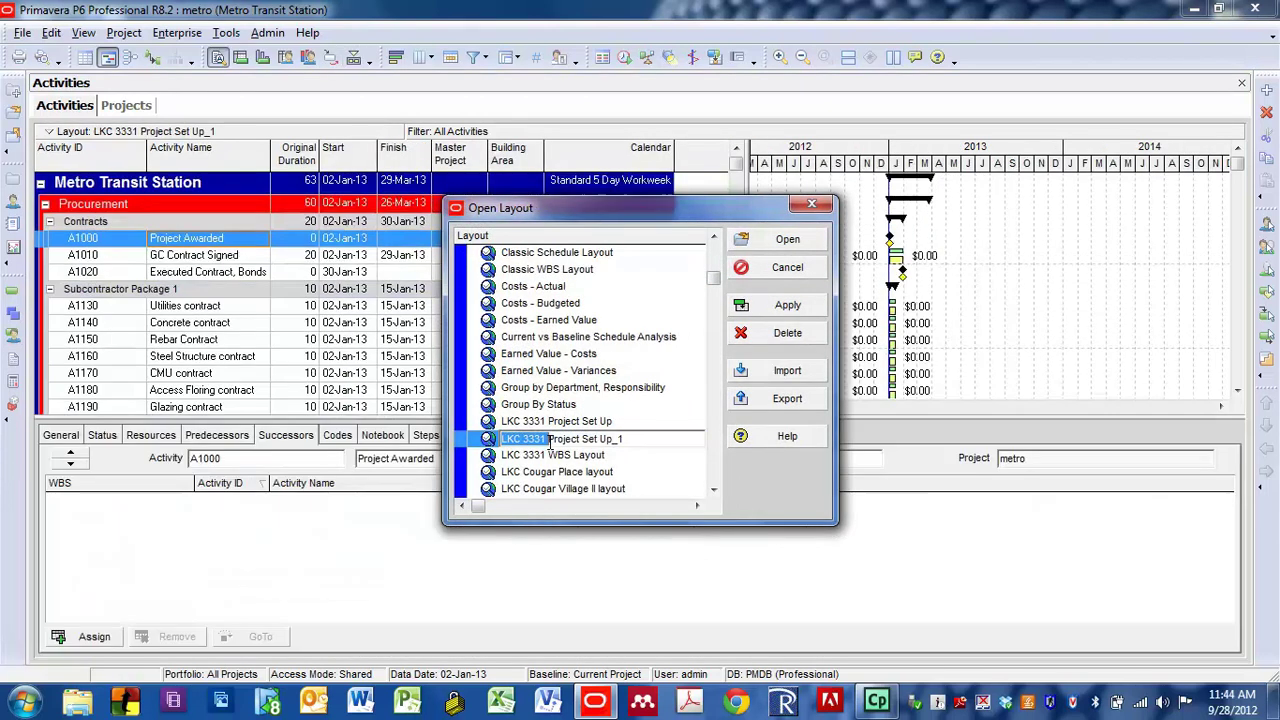
pyautogui.click(788, 305)
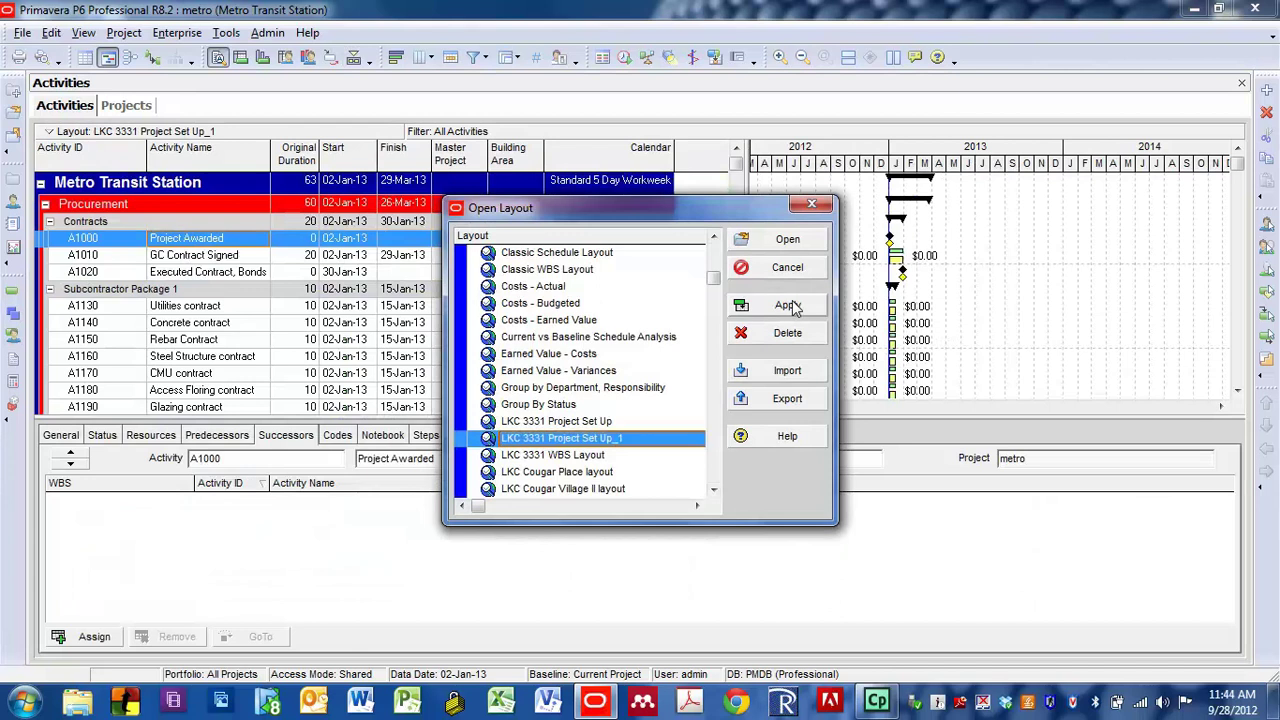
pyautogui.click(788, 241)
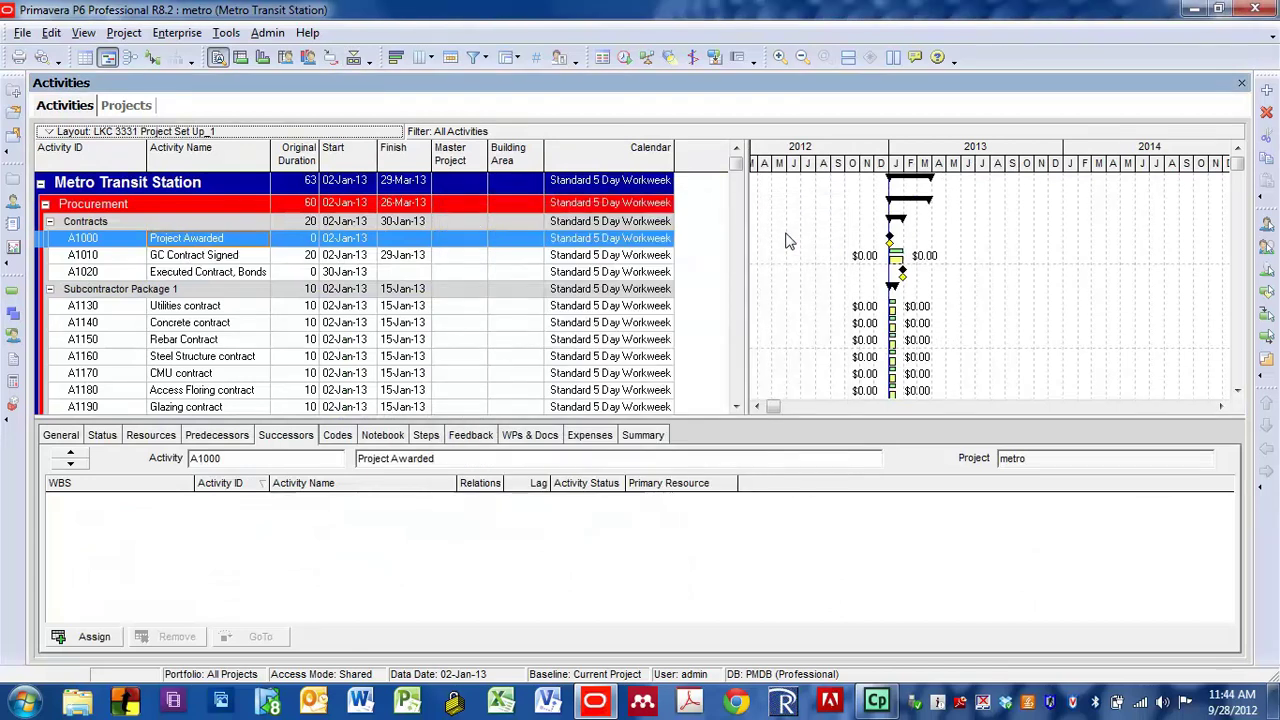